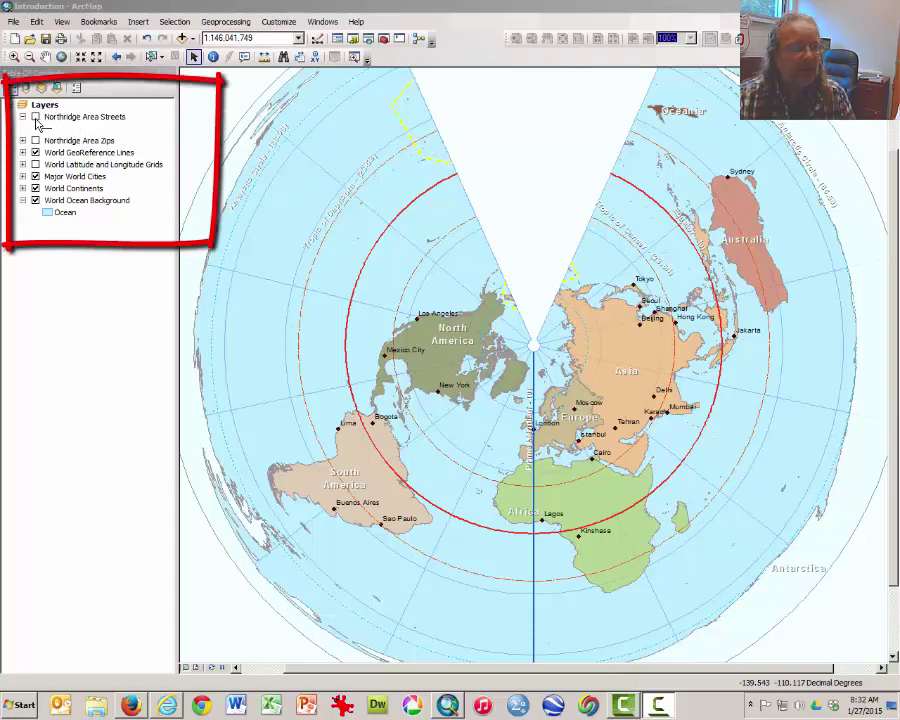
Step: Turn on the Northridge Area Streets and Northridge Area Zips layers and open the Zips layer's context menu
click(35, 117)
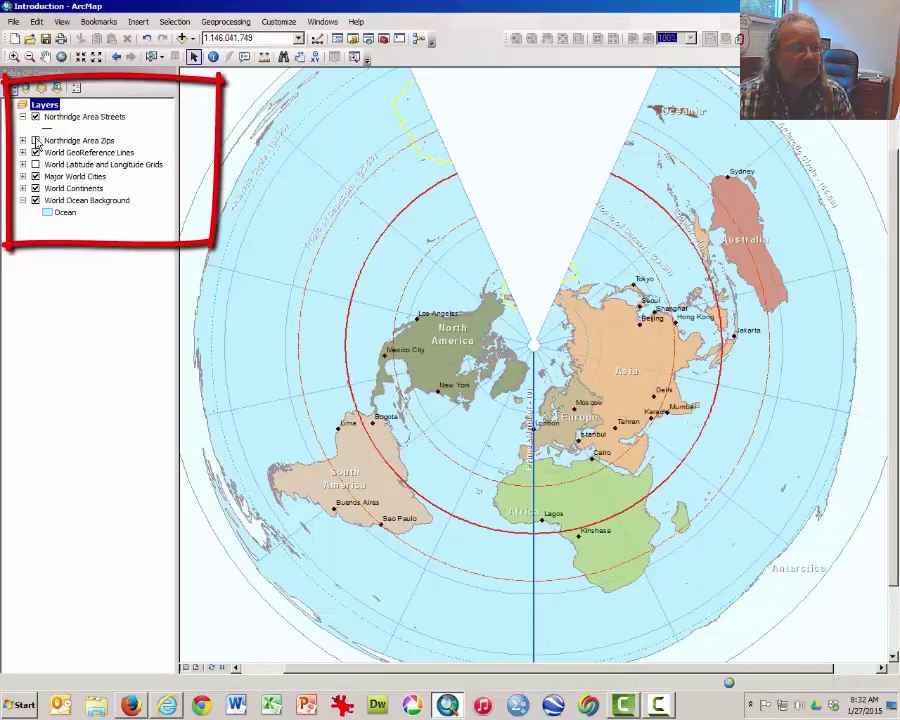
click(35, 141)
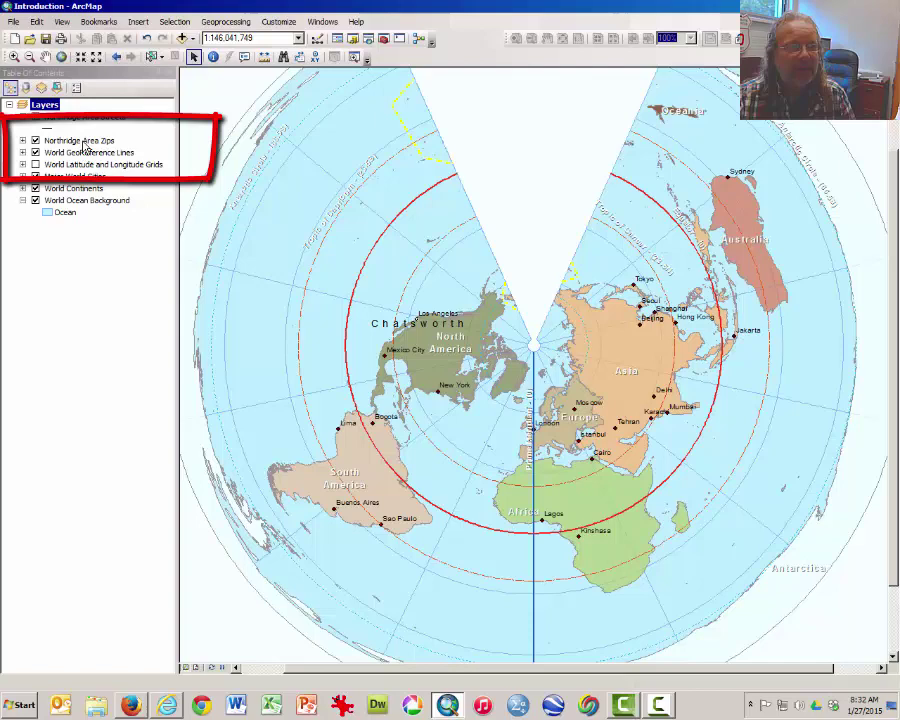
click(86, 143)
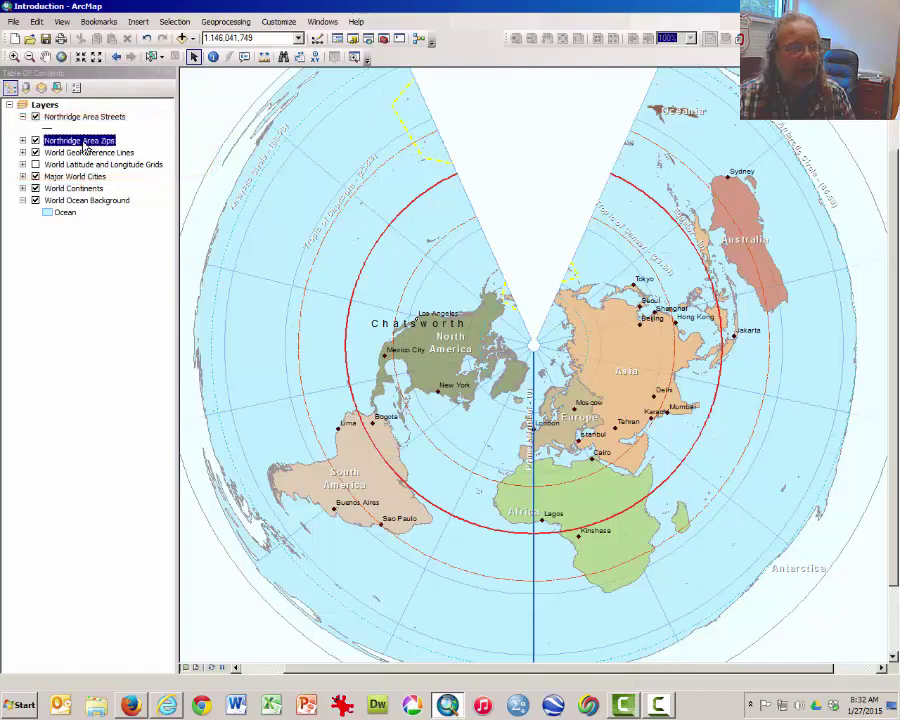
right_click(86, 145)
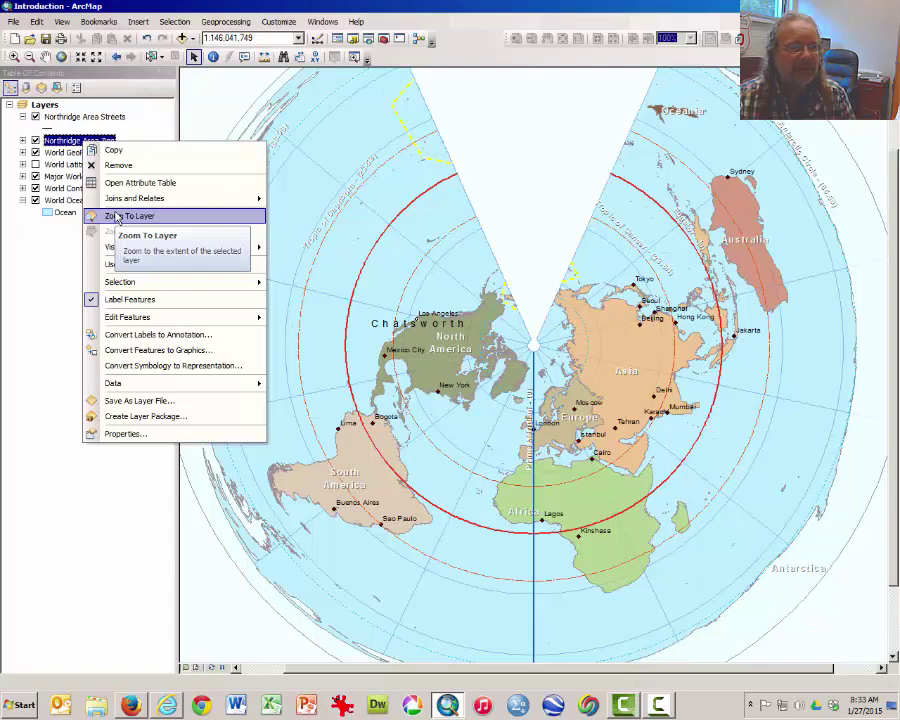
Step: Zoom to the Northridge Area Zips layer, then cancel Data Frame Properties without changes
click(117, 216)
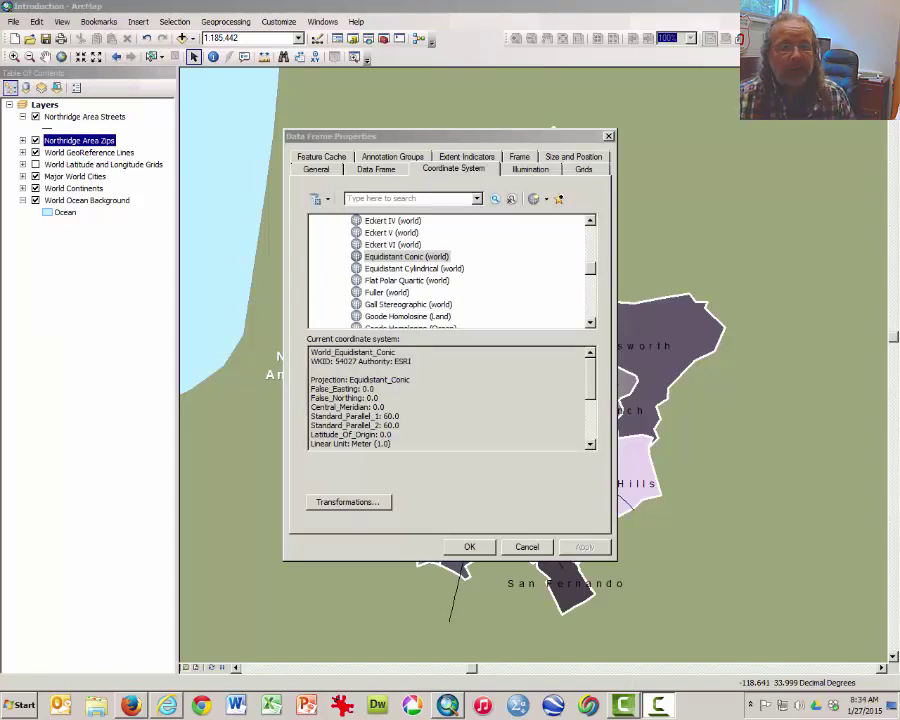
click(527, 547)
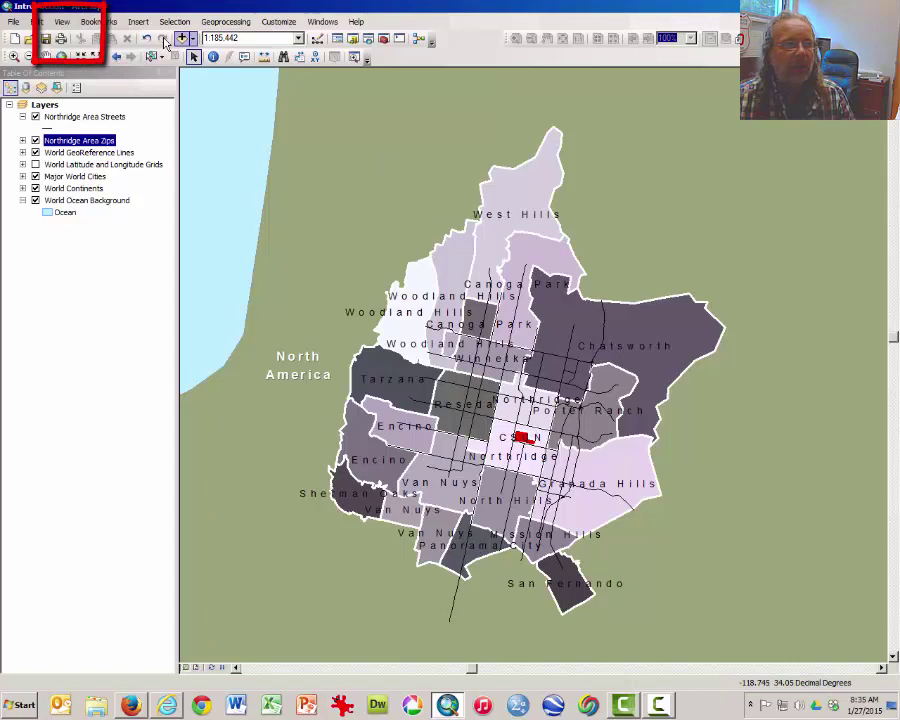
Step: Show the Coordinate System tab of Data Frame Properties (current World_Equidistant_Conic) and scroll the projections
click(60, 24)
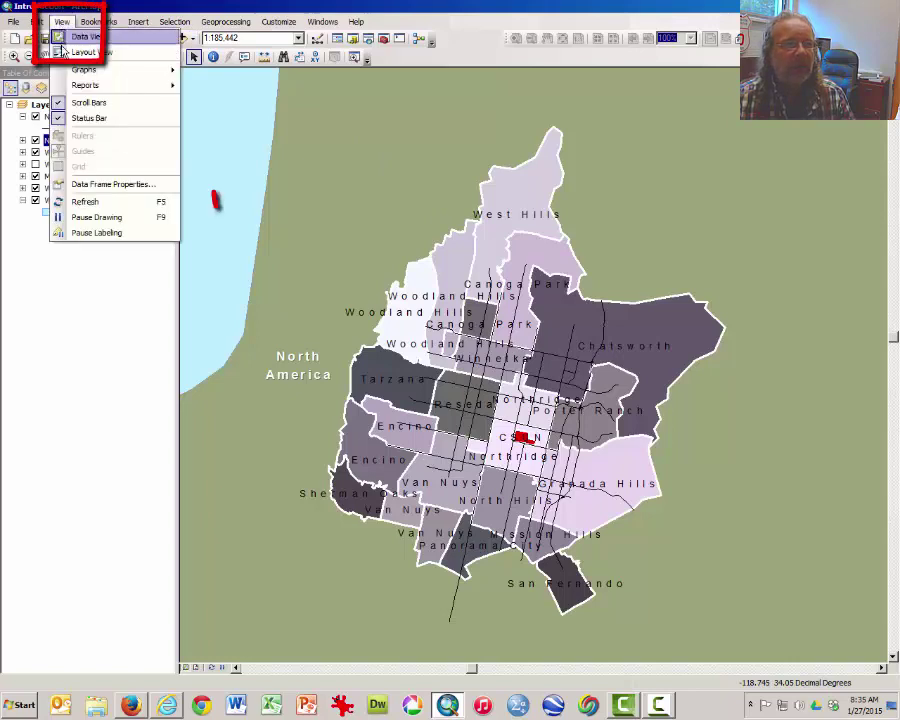
click(85, 186)
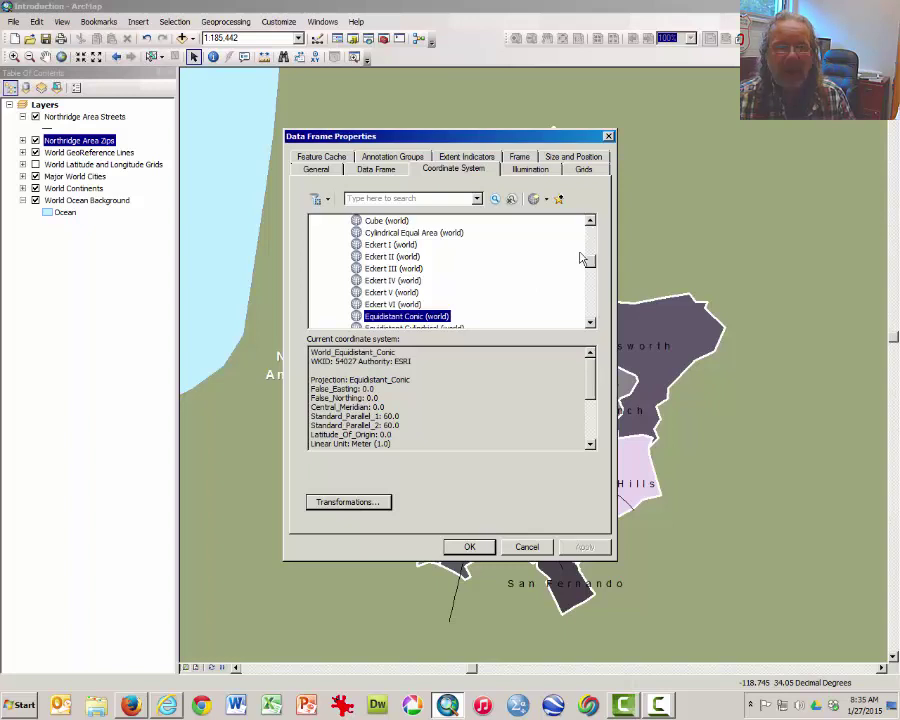
click(591, 222)
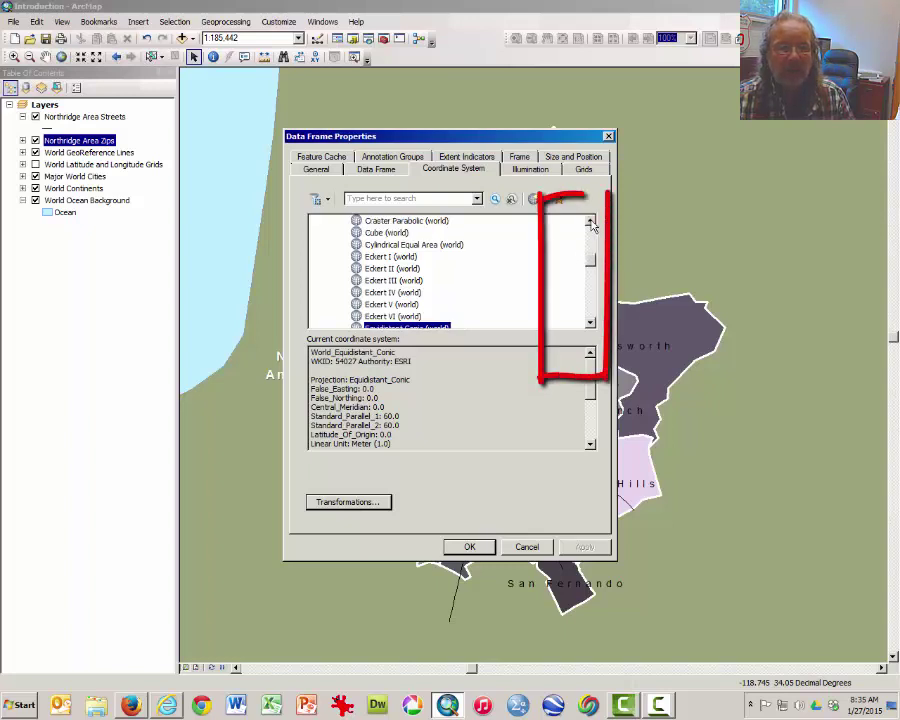
click(591, 222)
click(591, 222)
click(591, 222)
click(591, 223)
click(591, 223)
click(591, 222)
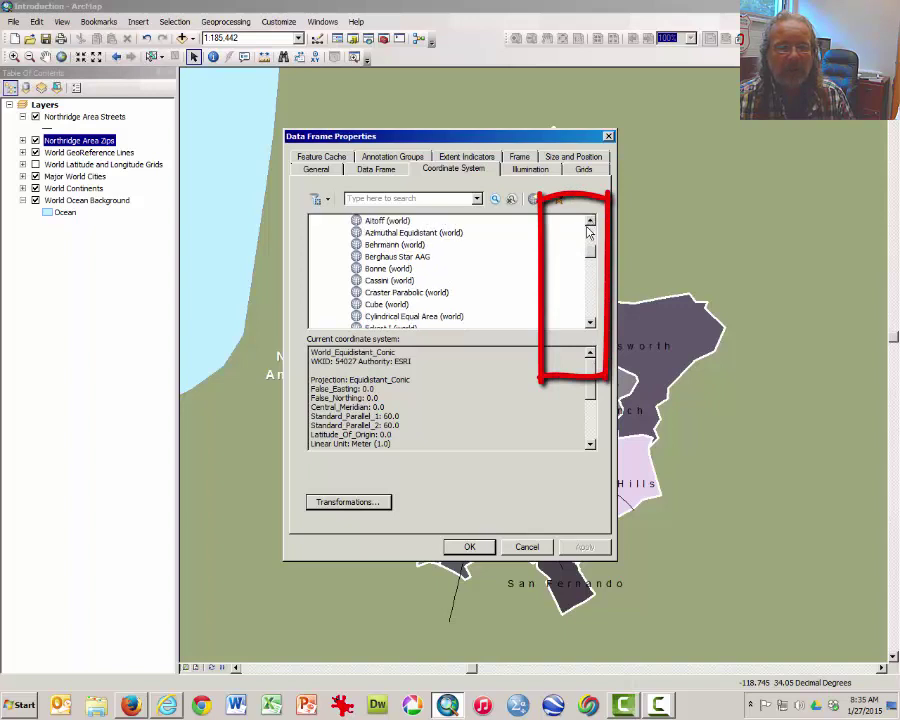
mouse_move(591, 251)
mouse_down()
mouse_move(591, 263)
mouse_move(591, 250)
mouse_up()
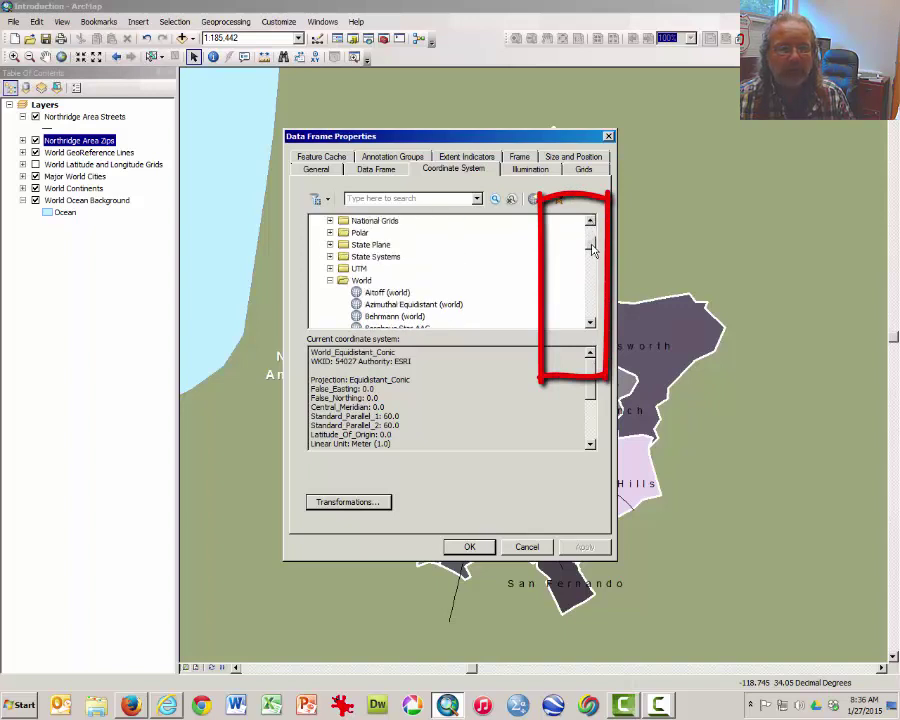
Step: Expand UTM > WGS 1984 > Northern Hemisphere and scroll down to Zones 10N and 11N
click(330, 268)
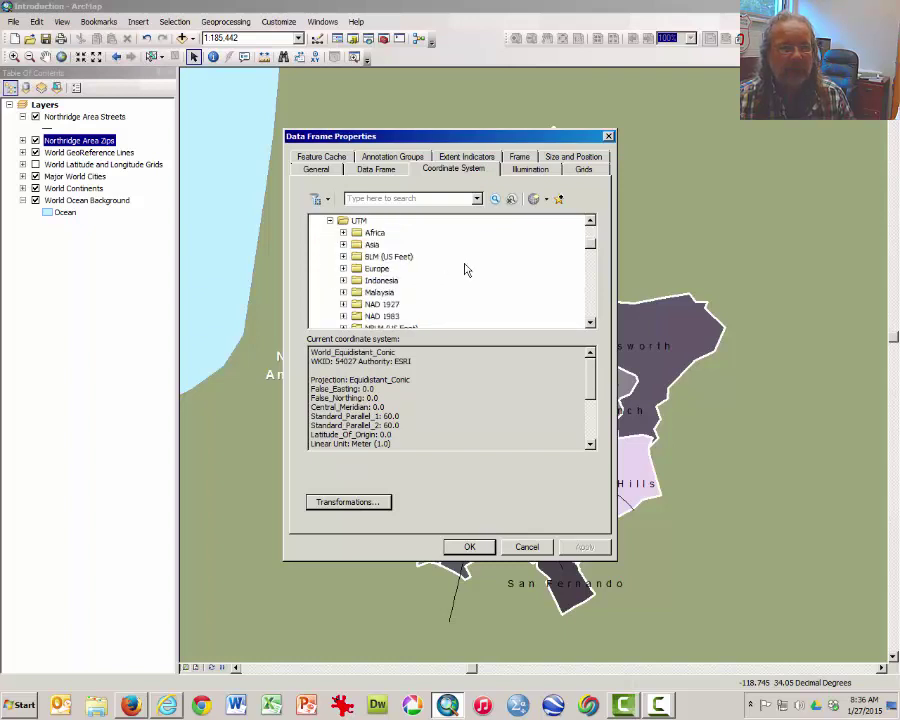
scroll(464, 269, down, 3)
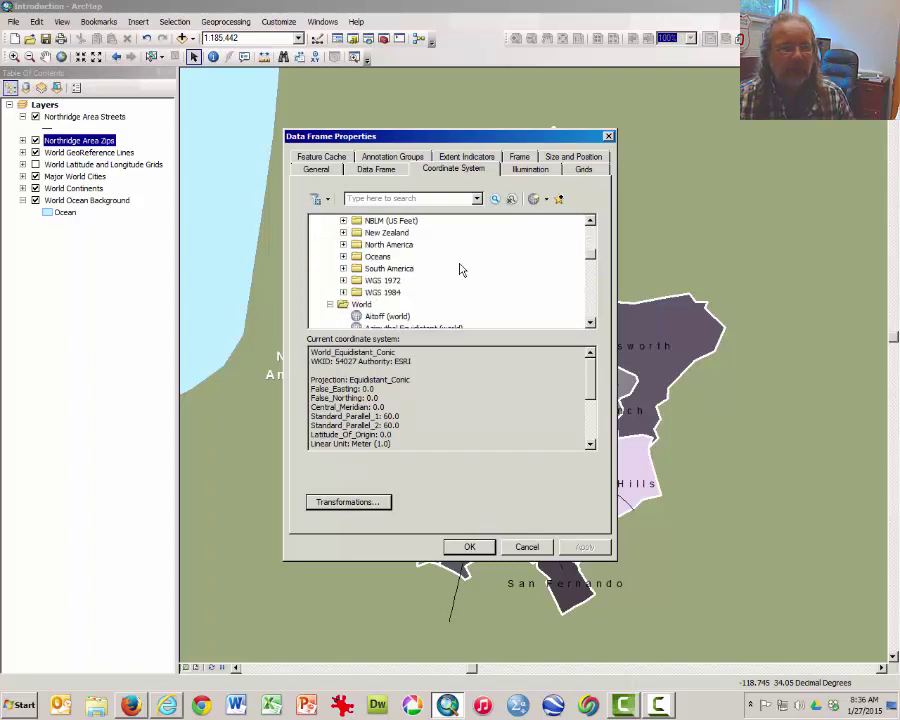
key(ctrl+2)
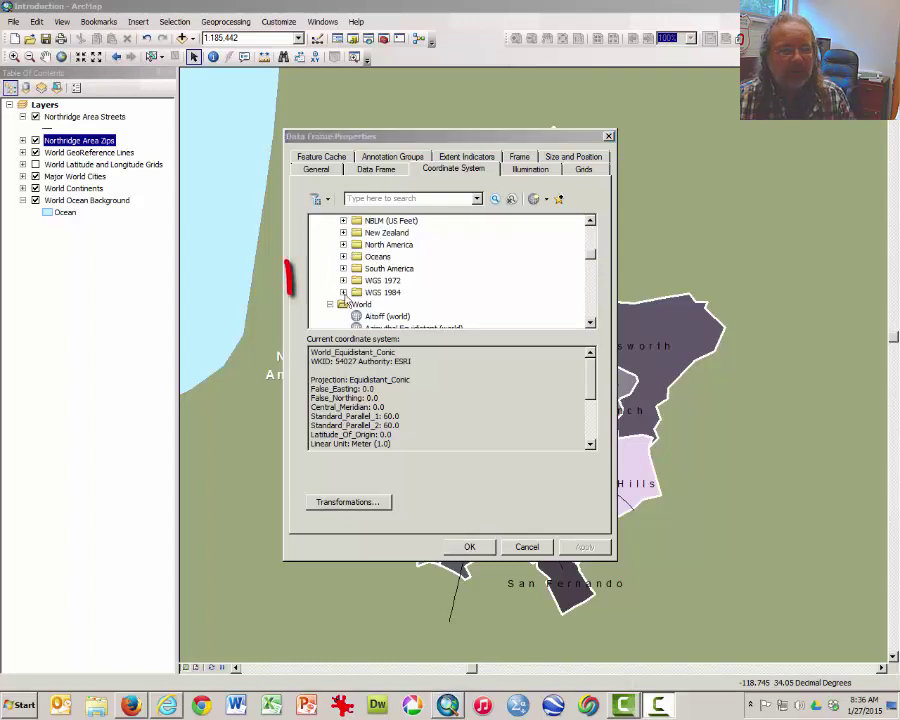
mouse_move(288, 295)
mouse_down()
mouse_move(458, 262)
mouse_move(289, 264)
mouse_up()
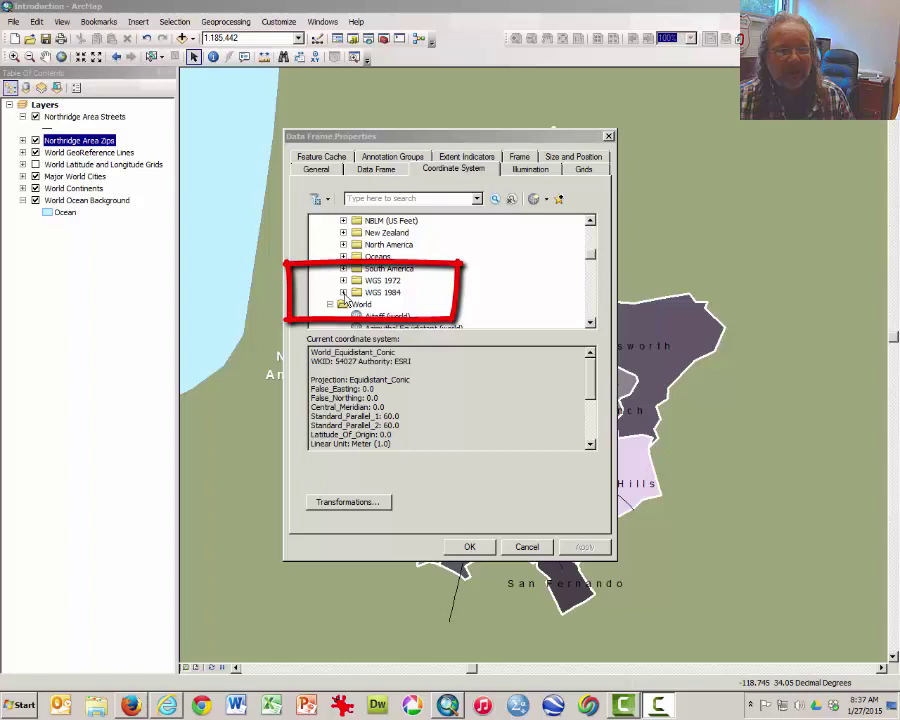
key(Escape)
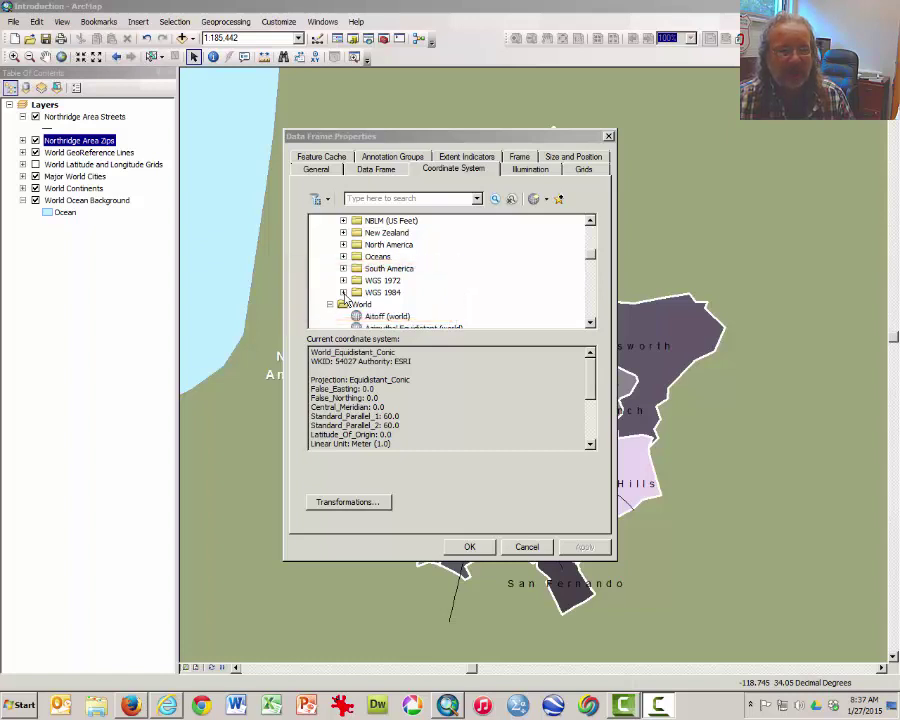
click(343, 292)
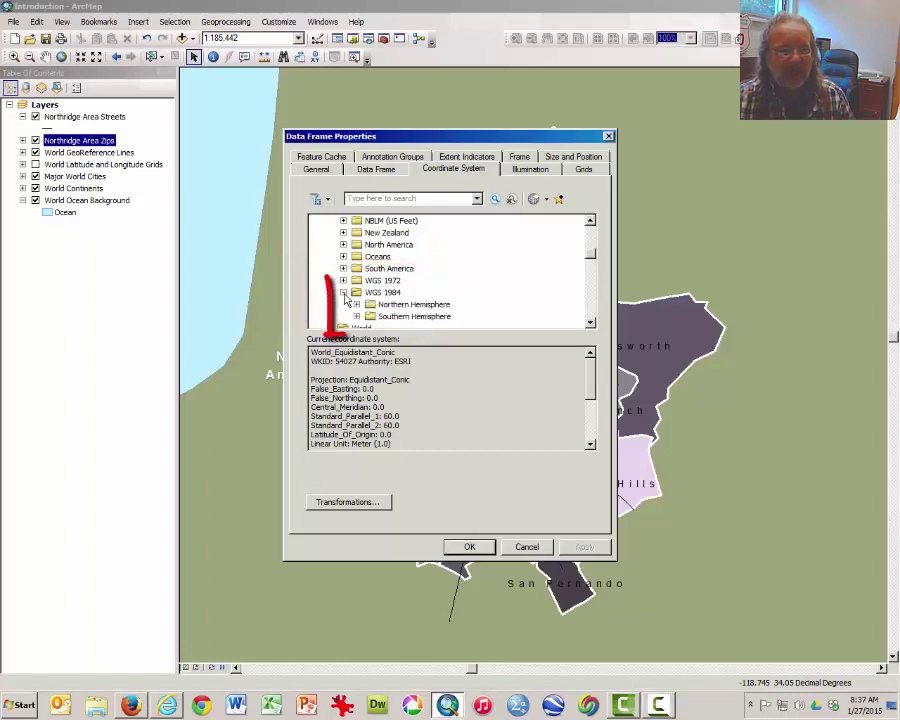
click(357, 305)
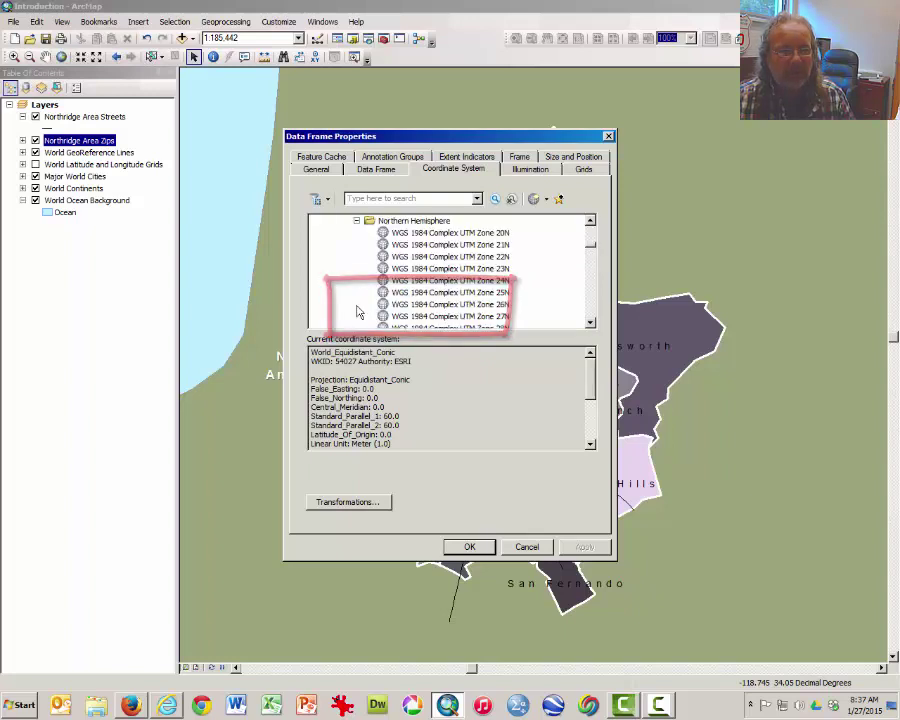
click(590, 323)
click(590, 323)
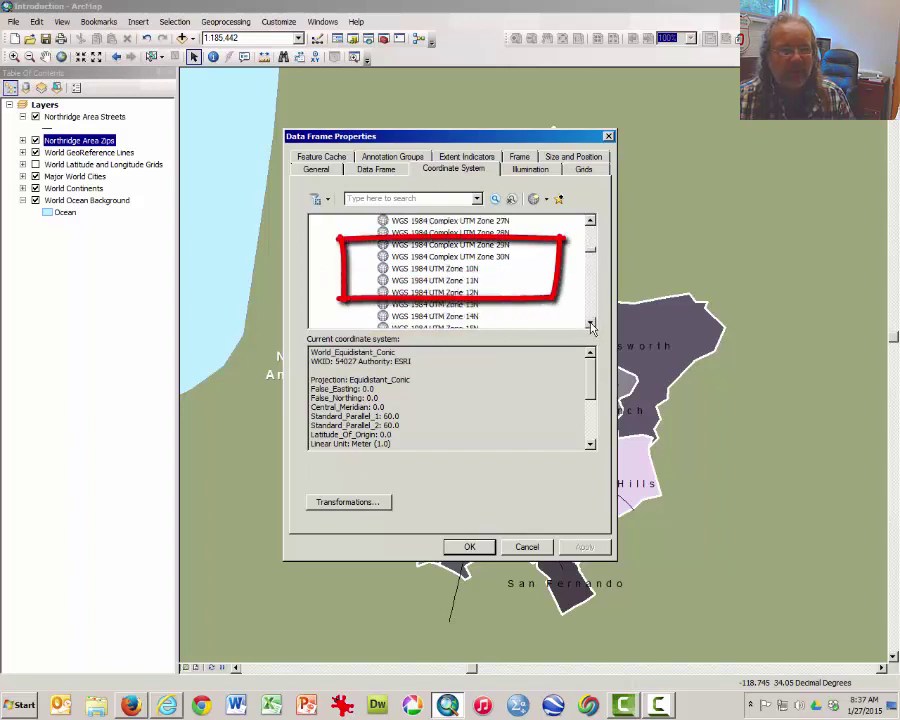
click(590, 323)
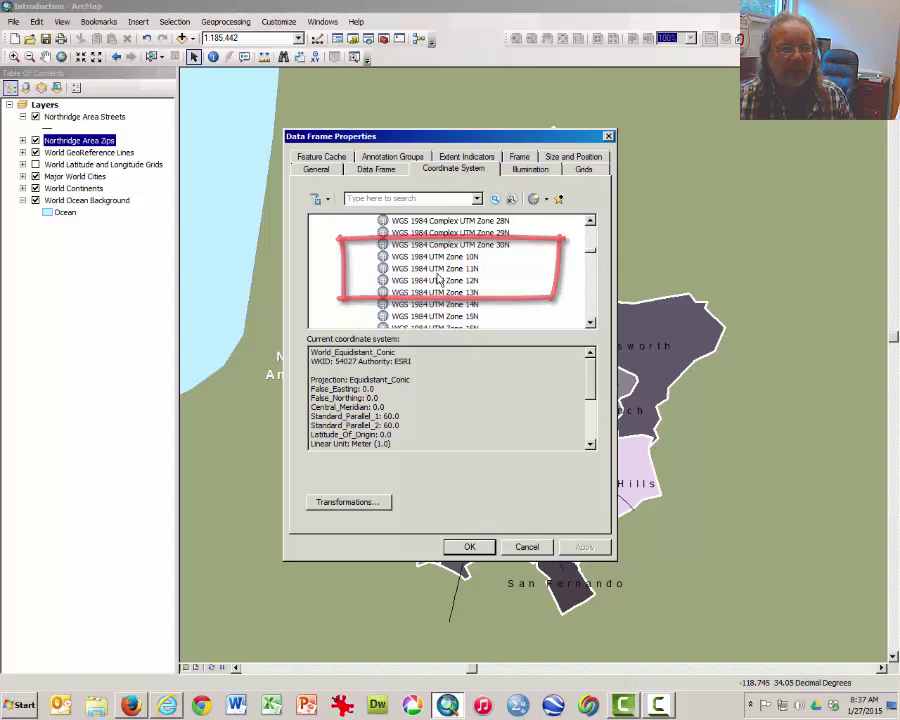
Step: Select WGS 1984 UTM Zone 11N and highlight its Central_Meridian -117.0 detail line
click(440, 270)
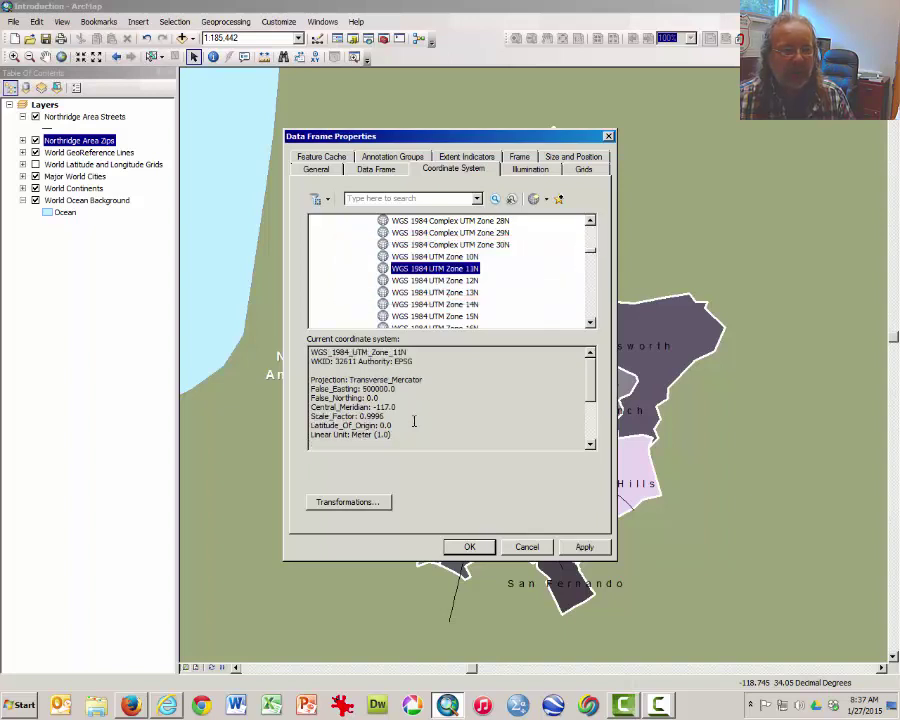
drag(412, 413, 345, 418)
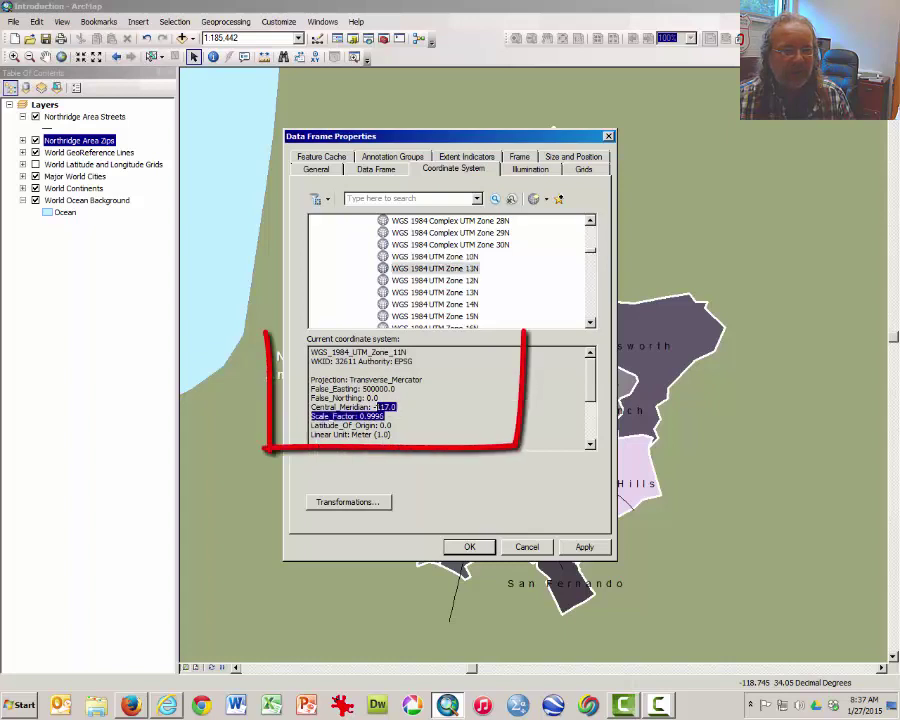
click(405, 409)
key(shift+Home)
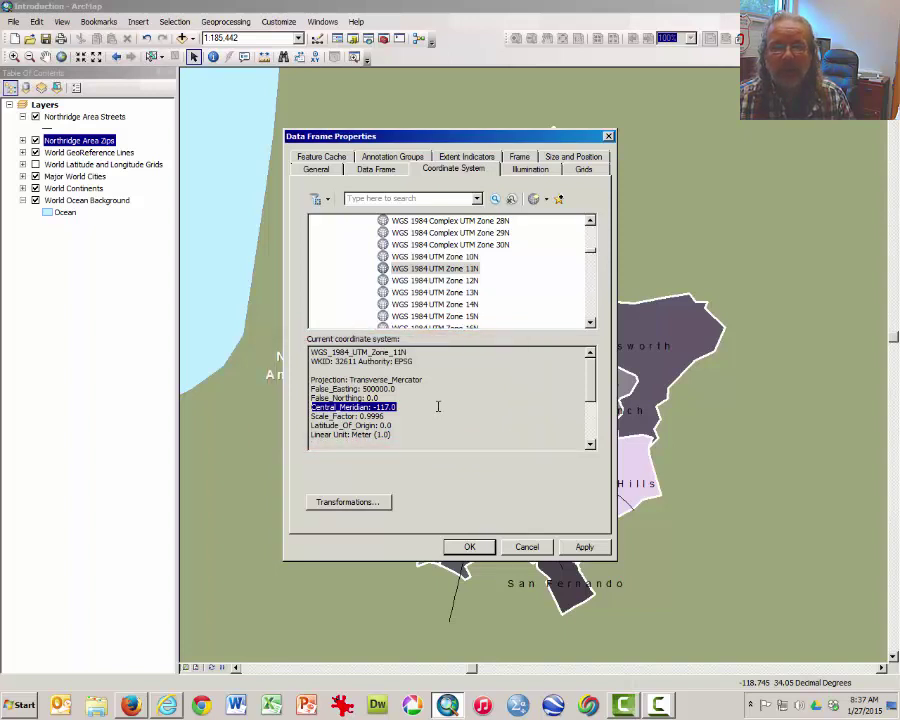
drag(570, 136, 649, 141)
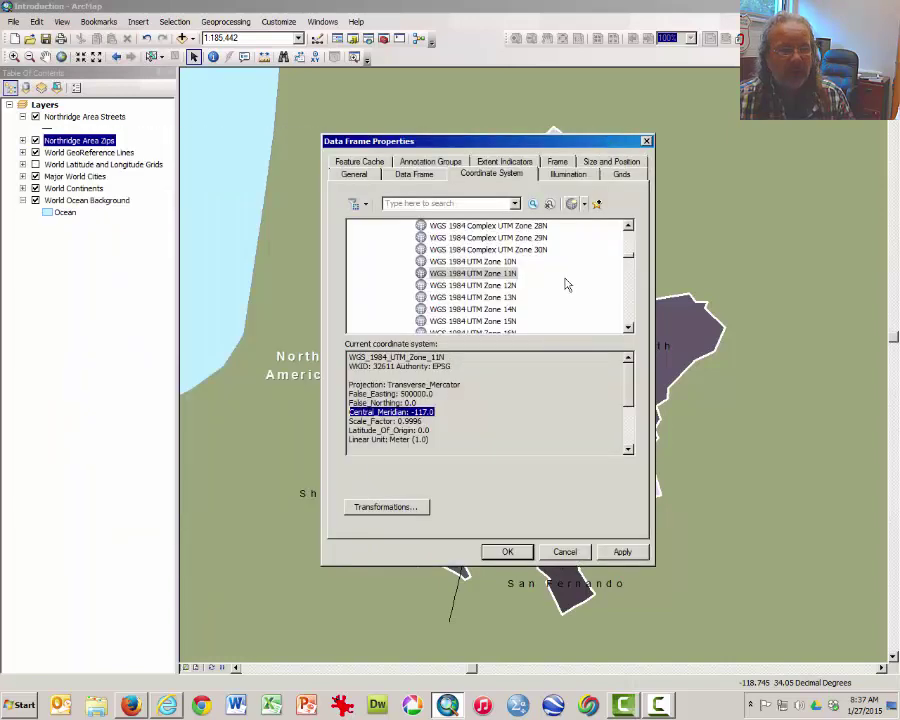
Step: Apply the UTM Zone 11N coordinate system and select the resulting 1:185,442 map scale
click(510, 555)
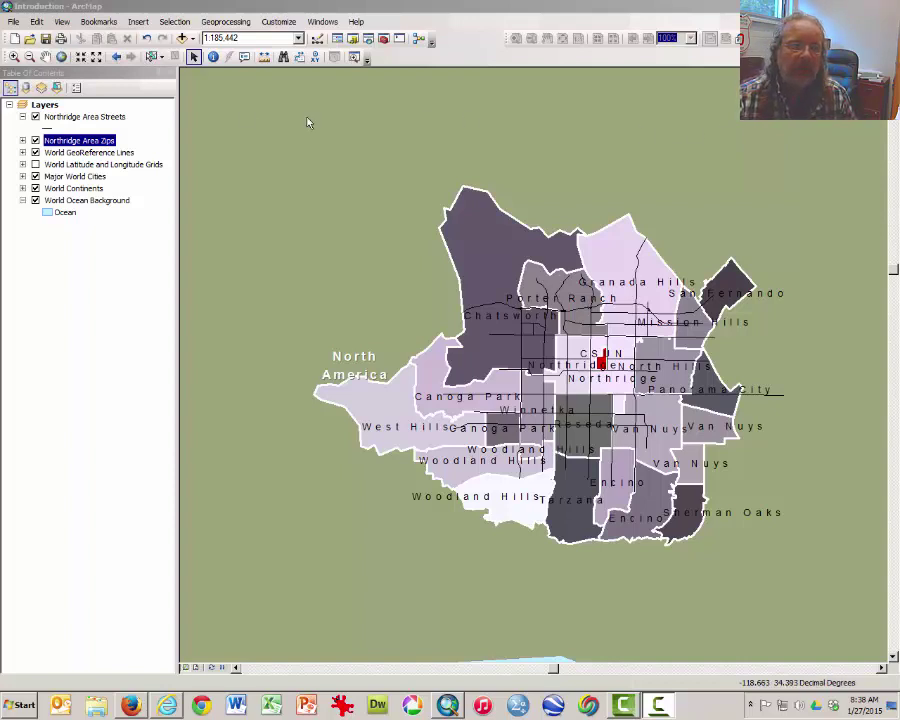
click(248, 38)
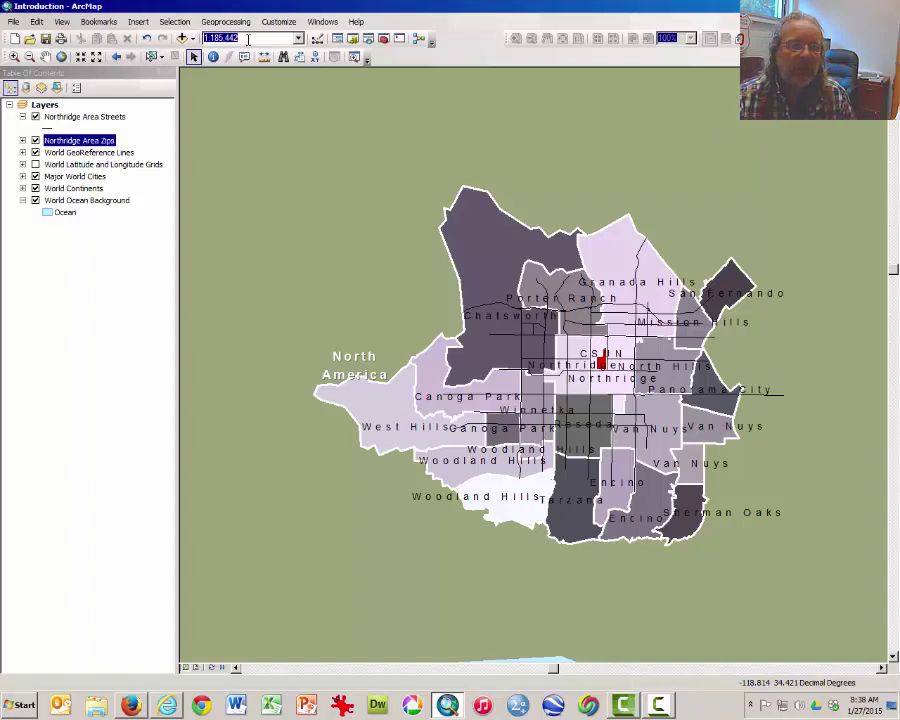
Step: Zoom to the Northridge Area Zips layer and select the new 1:128,658 scale
right_click(99, 149)
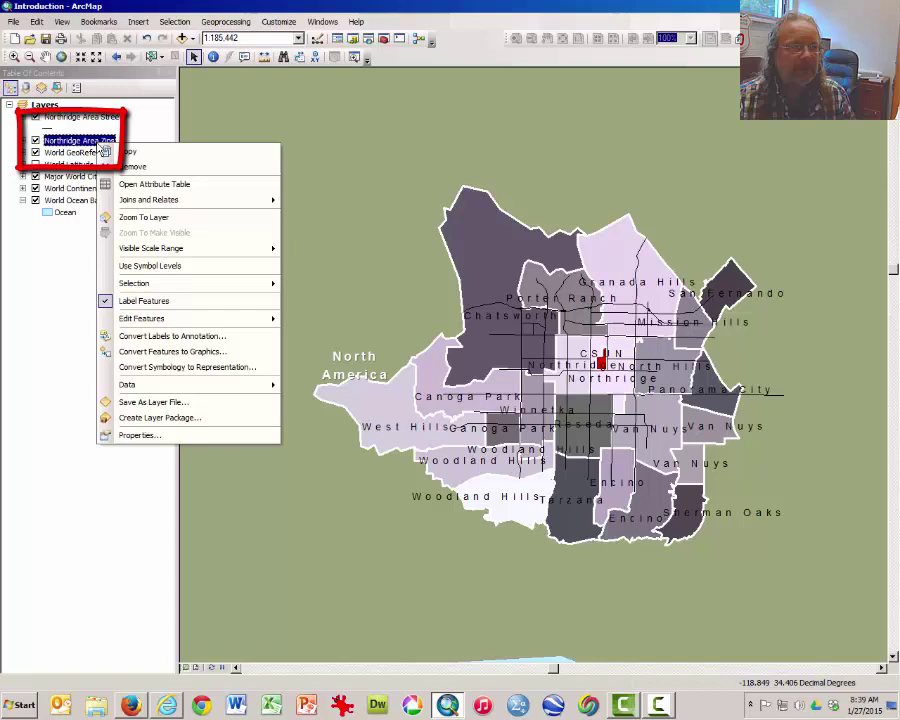
click(122, 222)
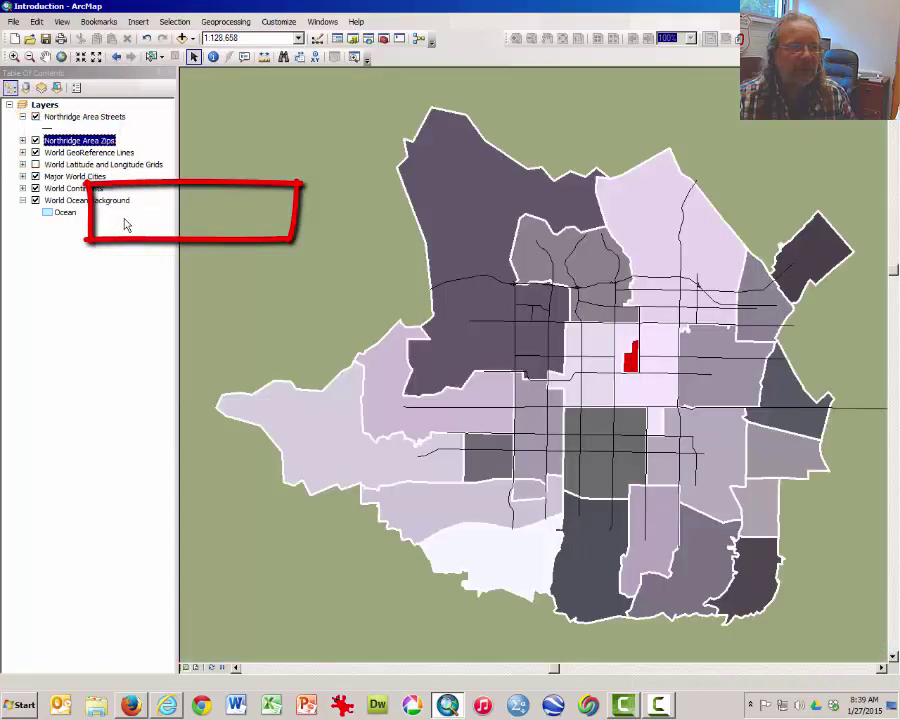
click(252, 39)
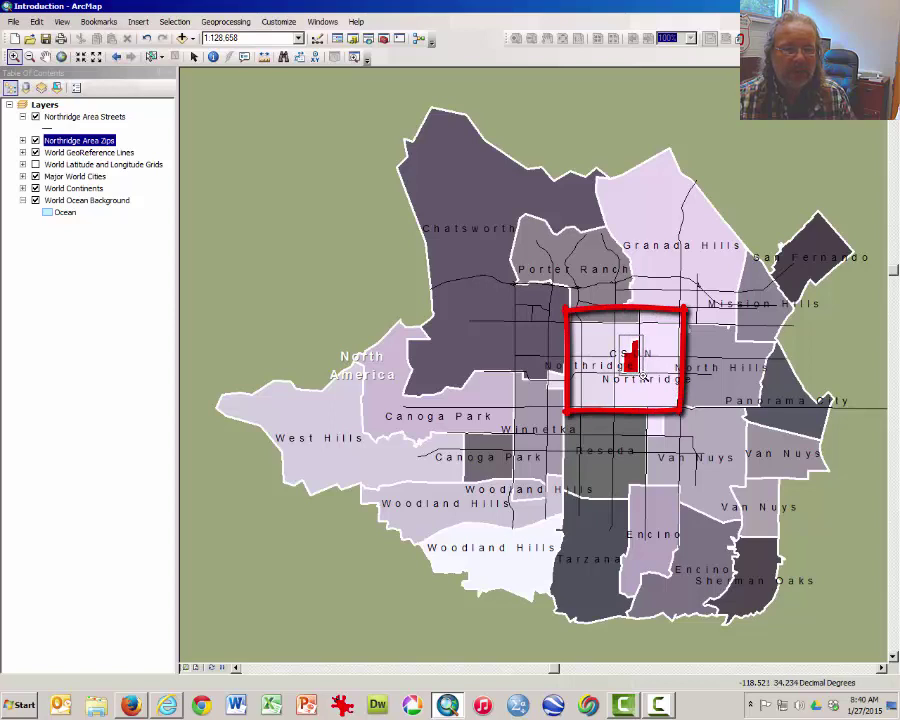
Step: Zoom in on the red CSUN campus polygon
click(643, 377)
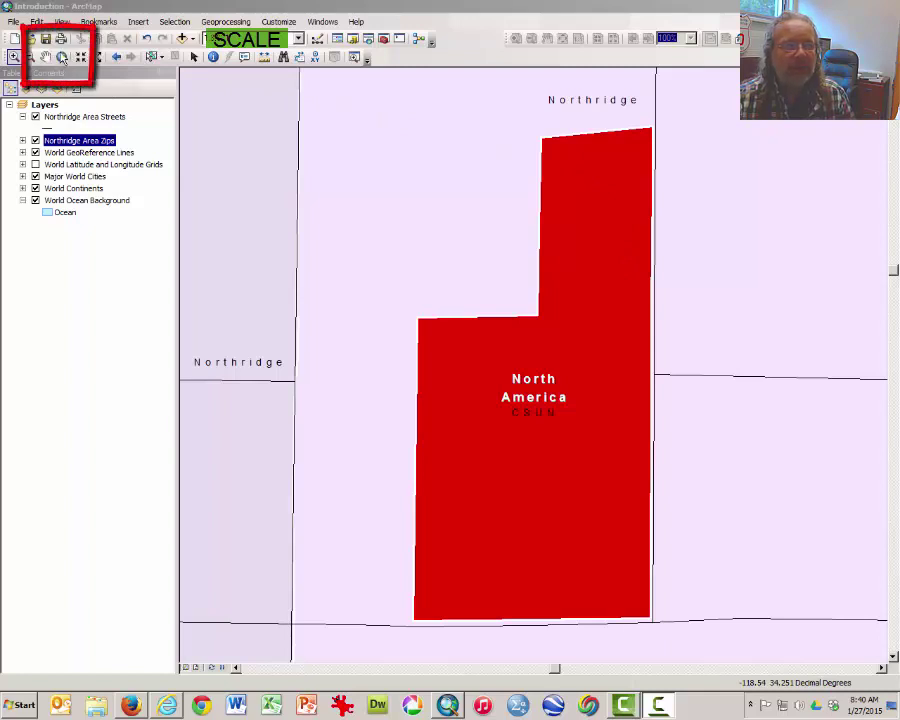
Step: Zoom out to the full world extent with the Full Extent globe button
click(62, 57)
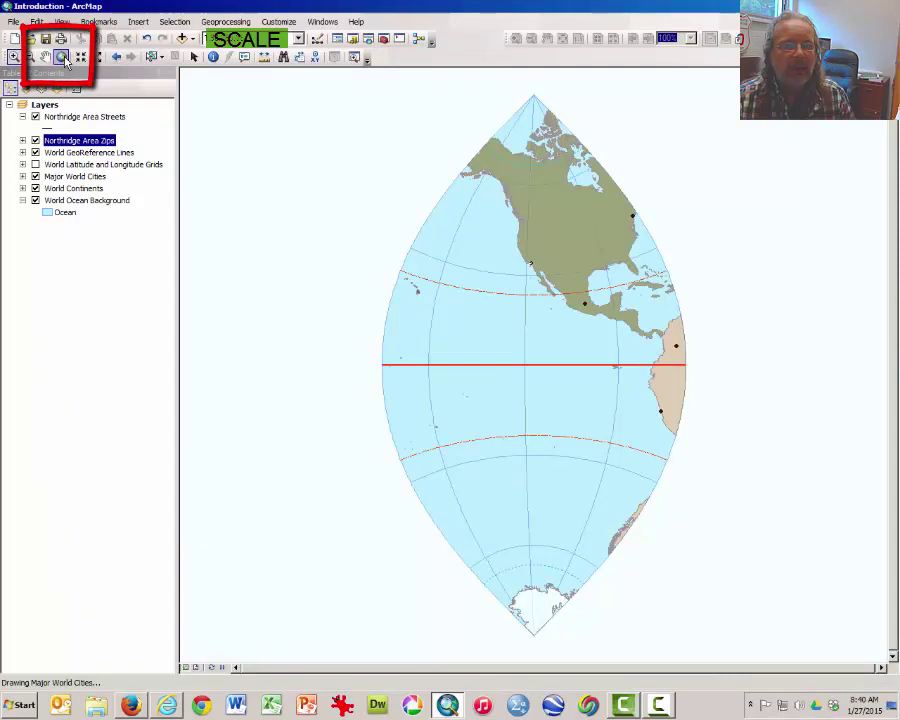